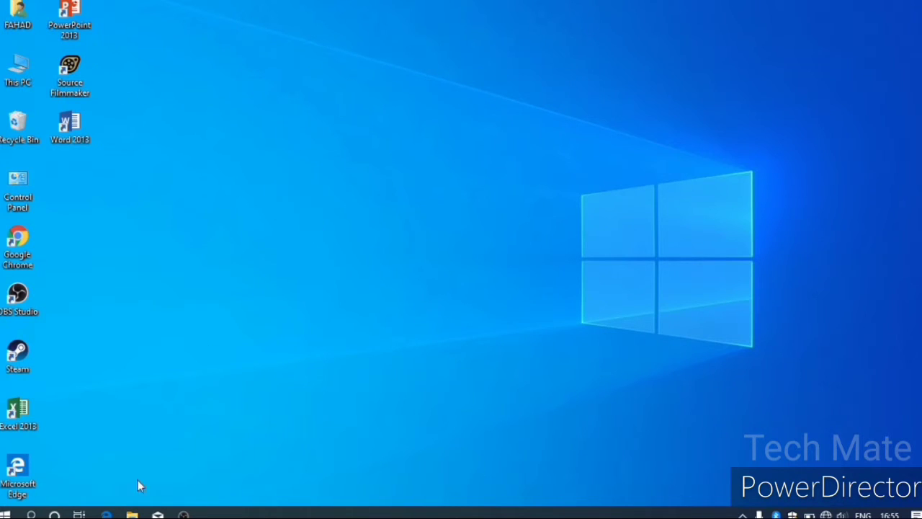
# - Open the Screenshot (2) image from the Screenshots folder inside Pictures in File Explorer, view it, and close the image viewer
pyautogui.click(132, 513)
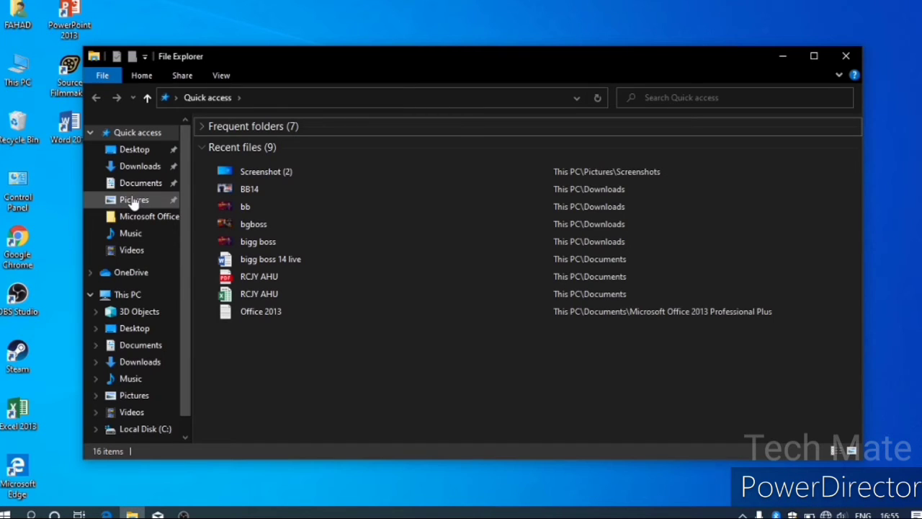
pyautogui.click(134, 201)
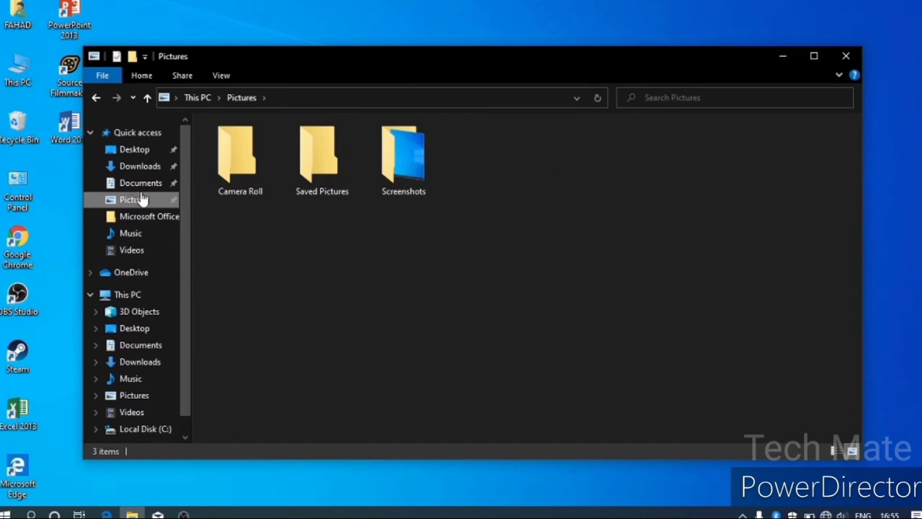
pyautogui.doubleClick(401, 177)
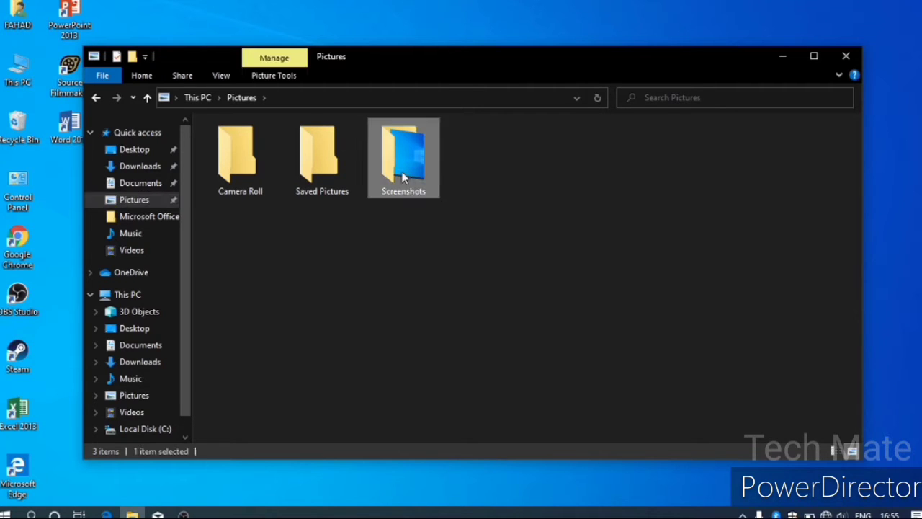
pyautogui.click(264, 179)
pyautogui.doubleClick(262, 180)
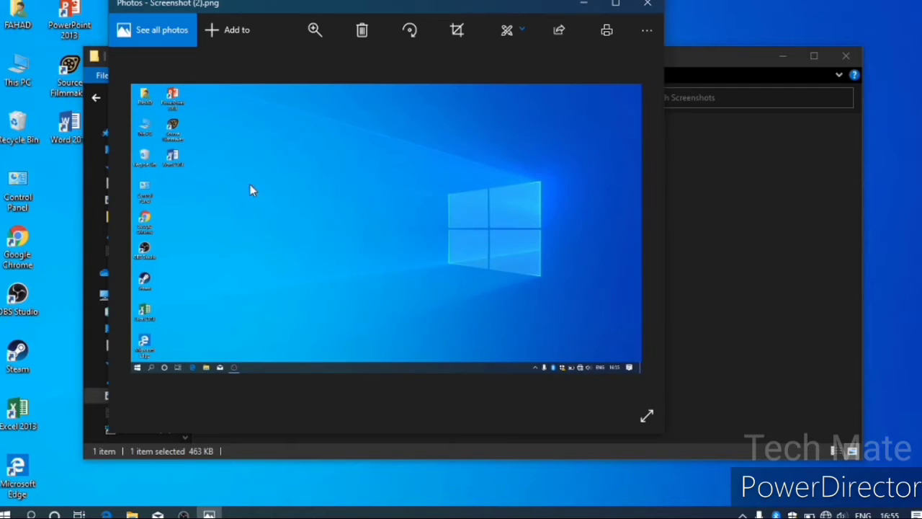
pyautogui.click(647, 4)
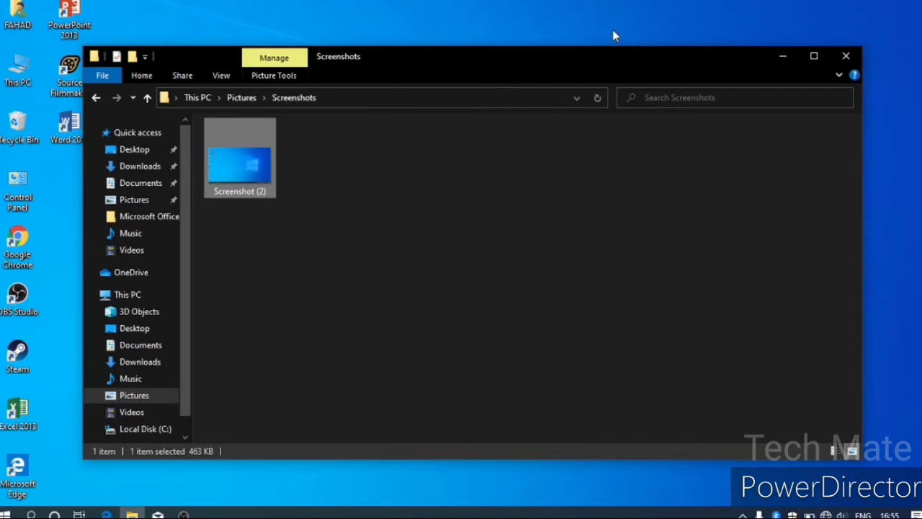
# - Delete the Screenshot (2) image from the Screenshots folder and close File Explorer
pyautogui.rightClick(261, 163)
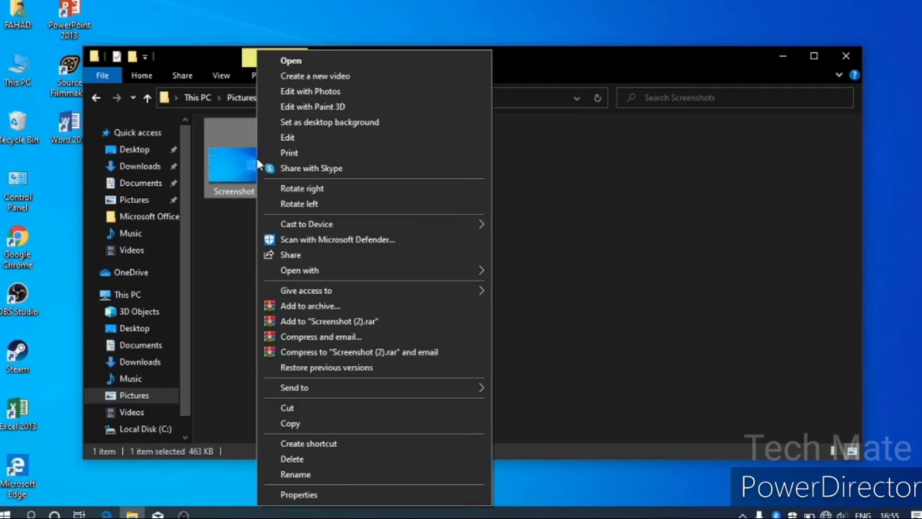
pyautogui.click(312, 461)
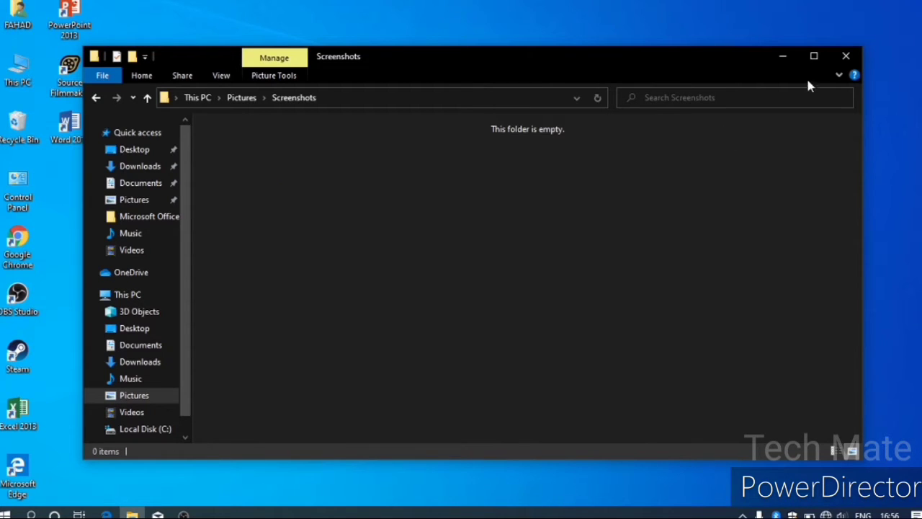
pyautogui.click(845, 56)
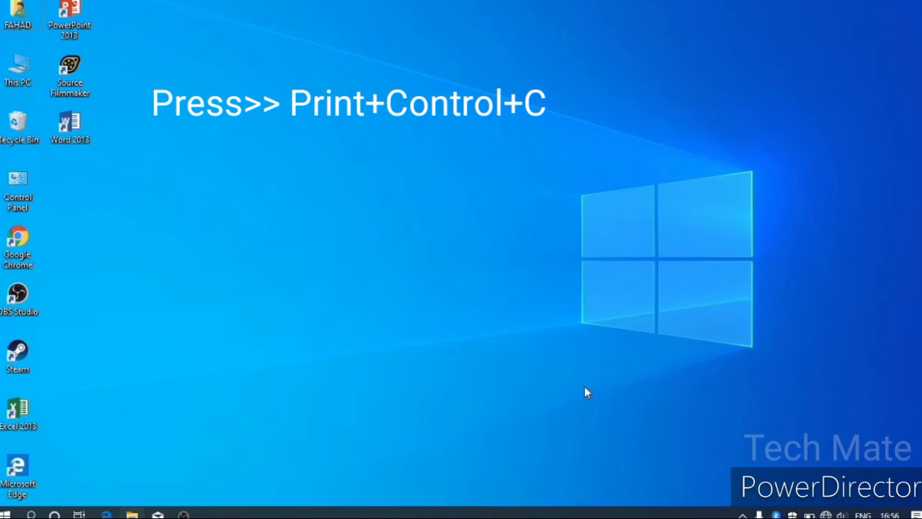
# - Capture the full desktop to the clipboard, and start a new blank project in Paint 3D
pyautogui.hotkey('ctrl', 'c')
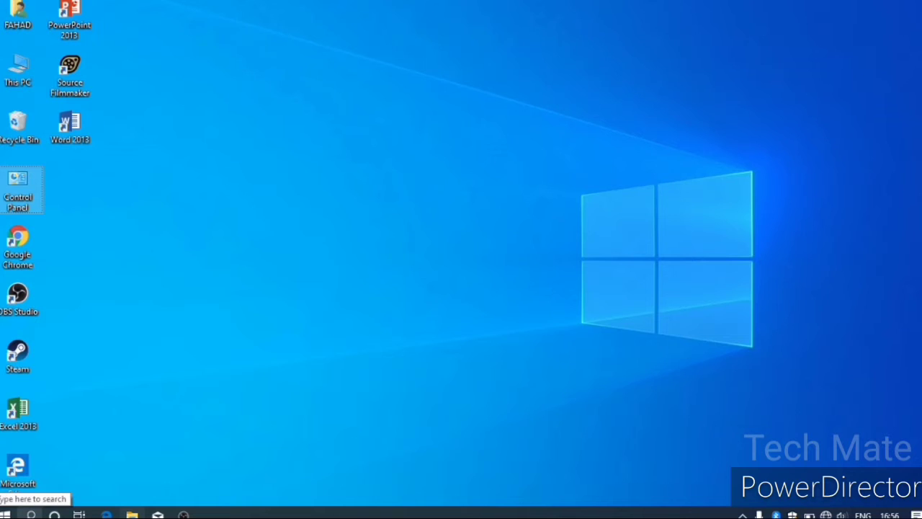
pyautogui.click(31, 514)
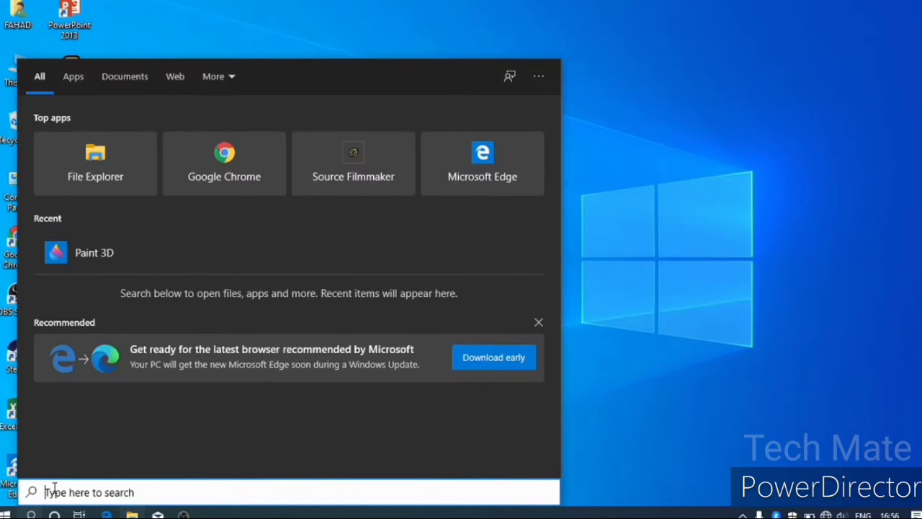
pyautogui.write('paint')
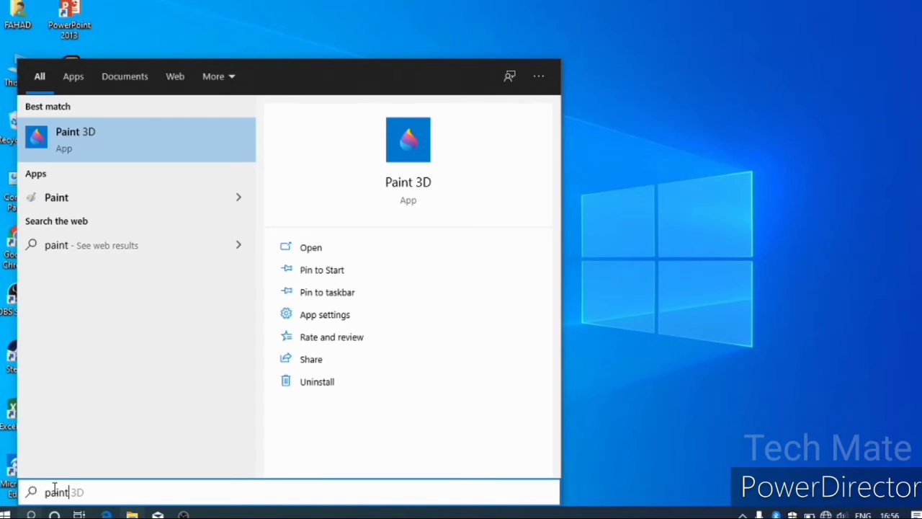
pyautogui.click(126, 143)
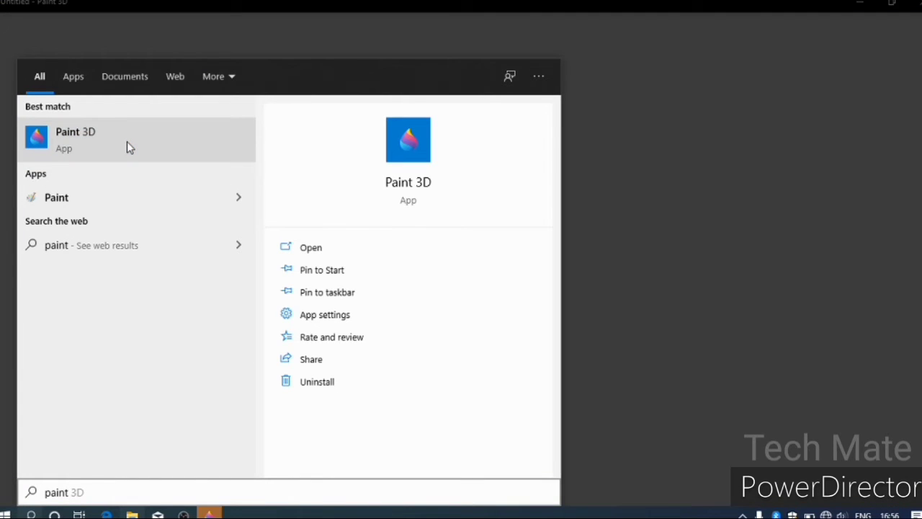
pyautogui.click(605, 145)
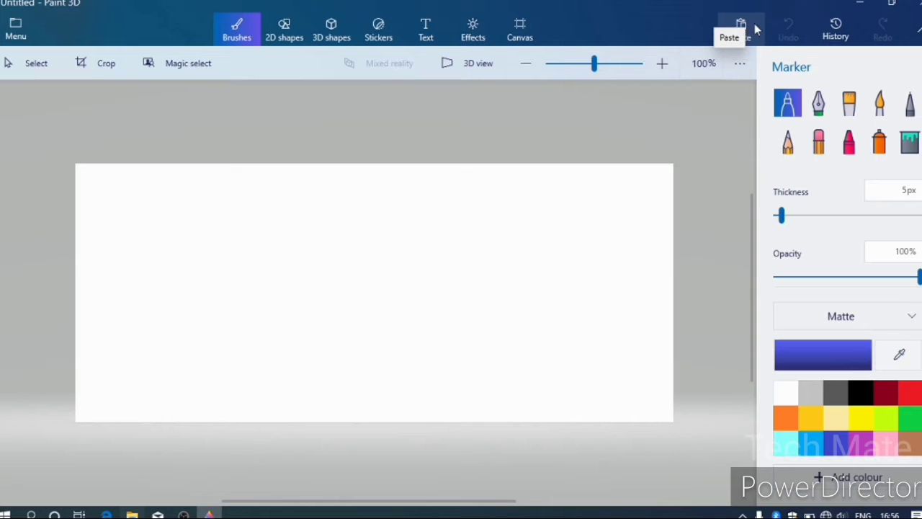
# - Paste the desktop capture onto the canvas and stretch it slightly to about 1372 × 781 px
pyautogui.rightClick(389, 209)
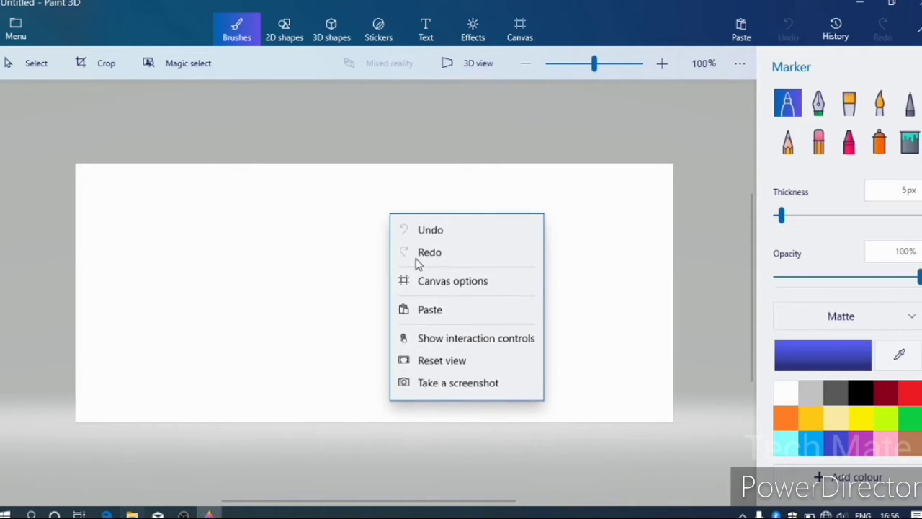
pyautogui.click(430, 310)
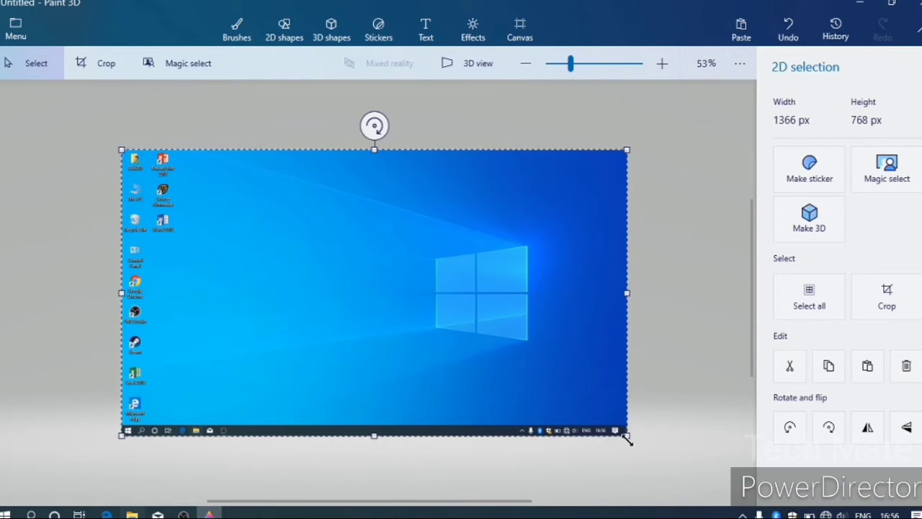
pyautogui.moveTo(627, 437)
pyautogui.mouseDown()
pyautogui.moveTo(569, 385)
pyautogui.moveTo(642, 469)
pyautogui.moveTo(625, 458)
pyautogui.moveTo(619, 439)
pyautogui.moveTo(629, 440)
pyautogui.mouseUp()
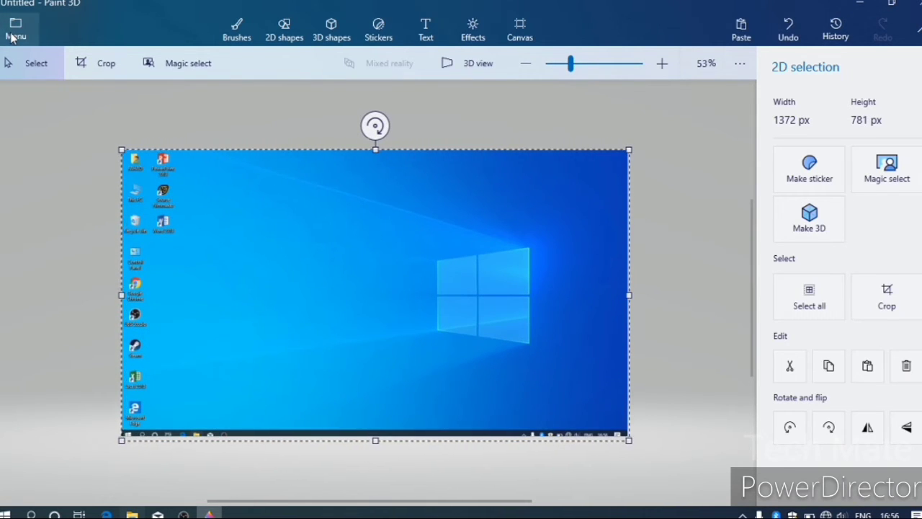
# - Save the image as a PNG named screenshot in the Pictures folder and close Paint 3D
pyautogui.click(13, 35)
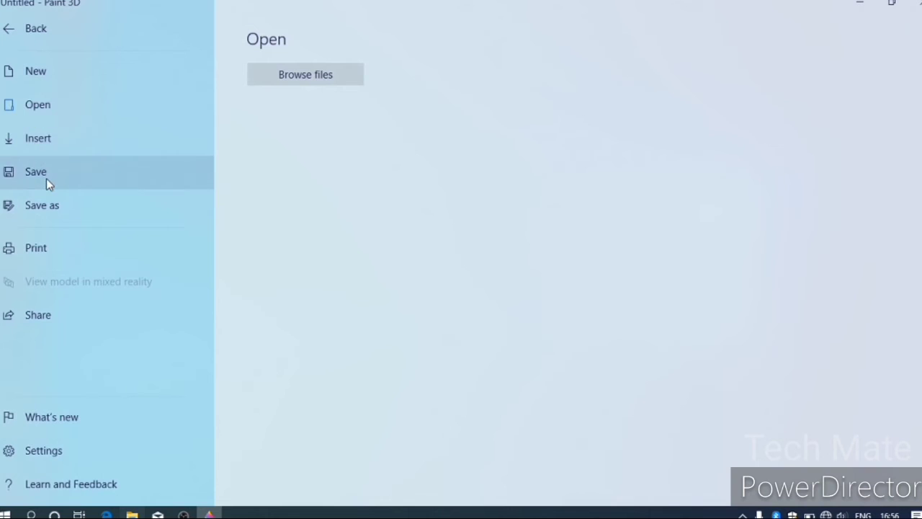
pyautogui.click(46, 178)
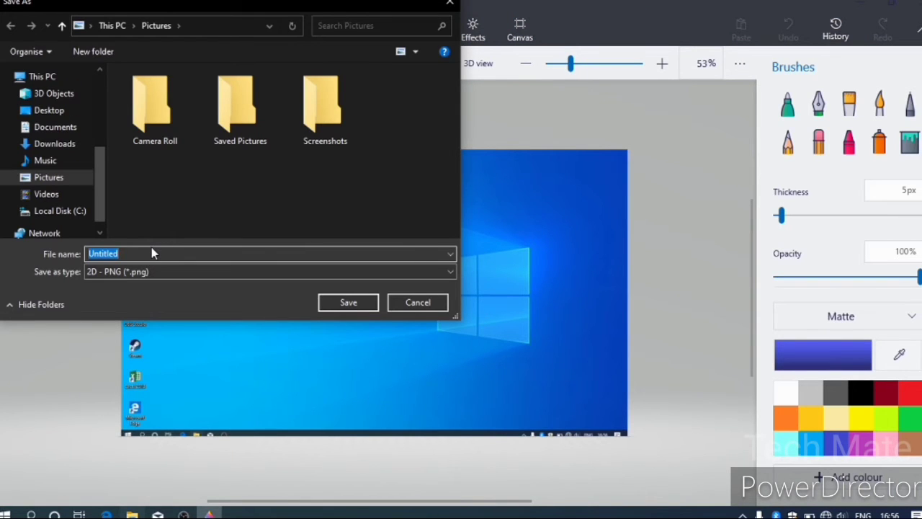
pyautogui.press('BackSpace')
pyautogui.write('s')
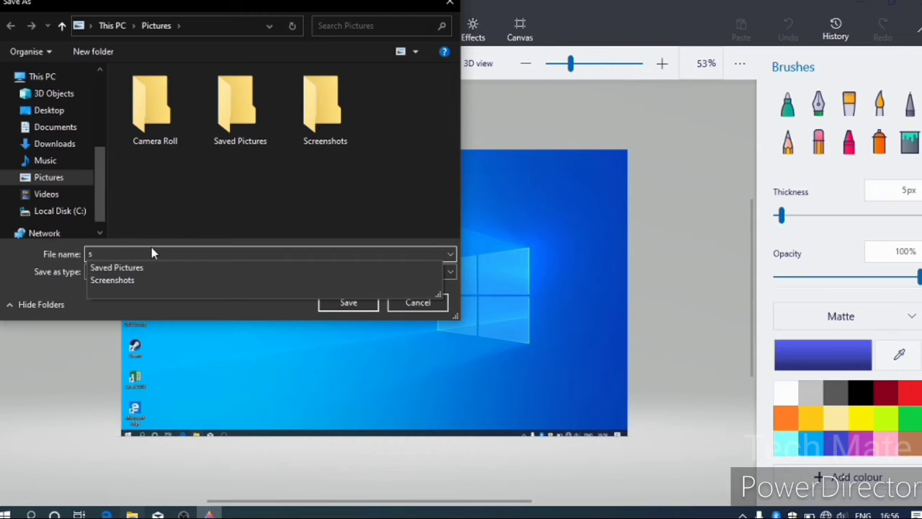
pyautogui.write('creenshot')
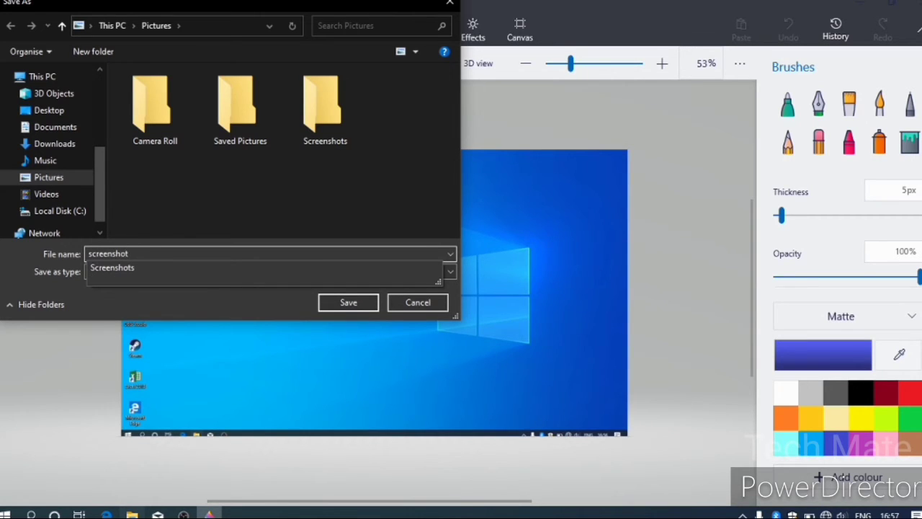
pyautogui.click(352, 303)
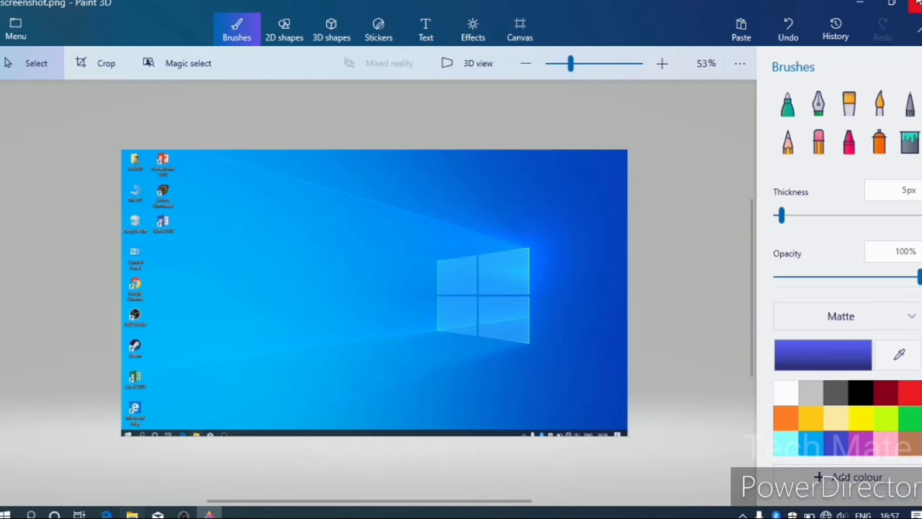
pyautogui.click(913, 4)
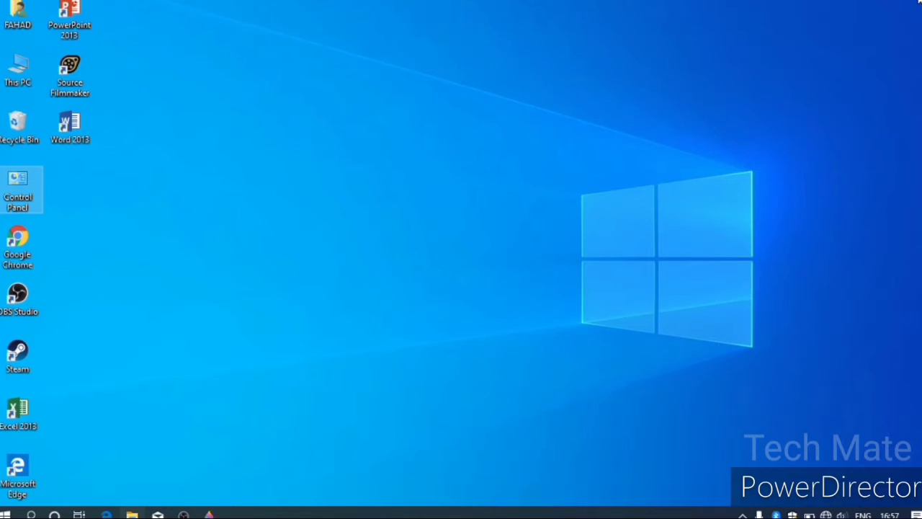
pyautogui.rightClick(527, 173)
pyautogui.click(584, 208)
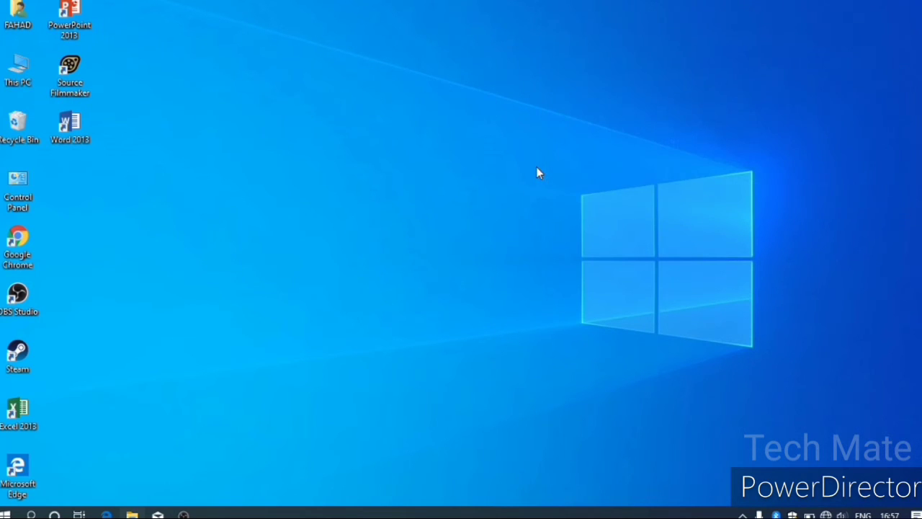
# - Open Google Chrome, capture its new tab page to the clipboard, and close the browser
pyautogui.doubleClick(17, 242)
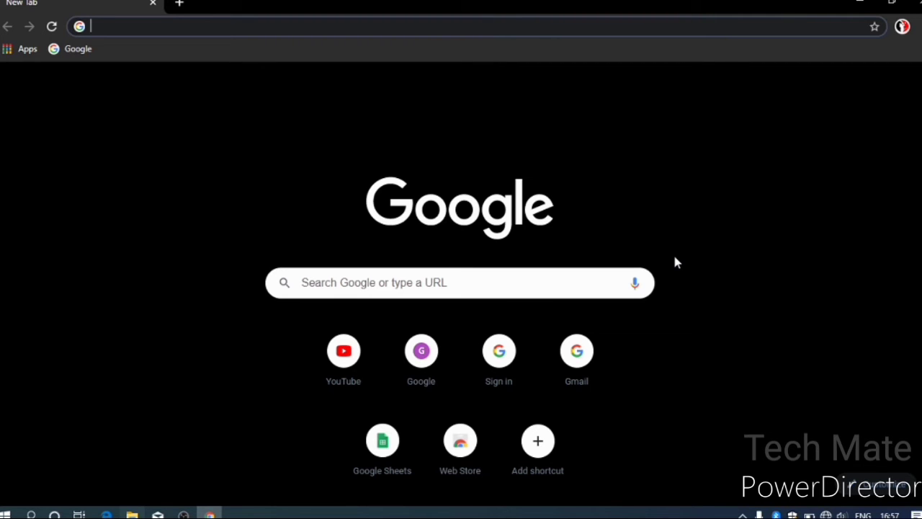
pyautogui.click(913, 3)
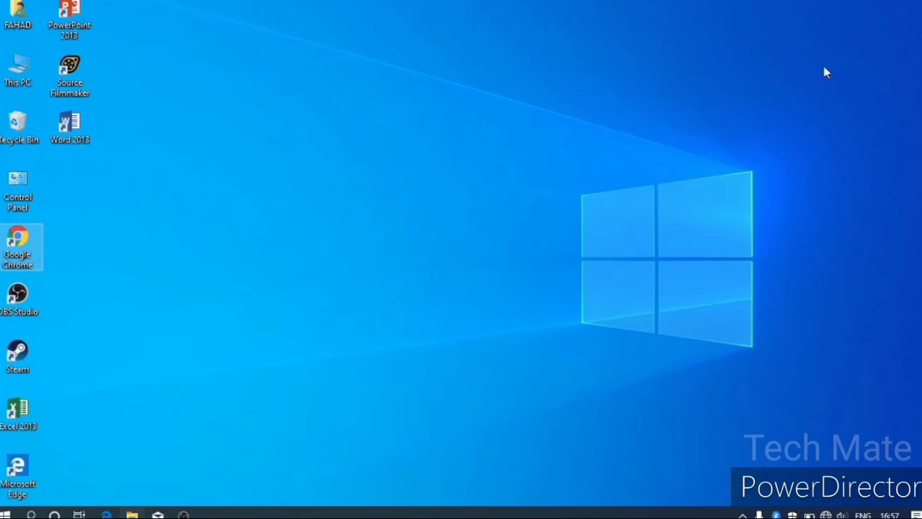
# - Search Windows for paint, open Paint 3D and start a new blank project
pyautogui.click(54, 514)
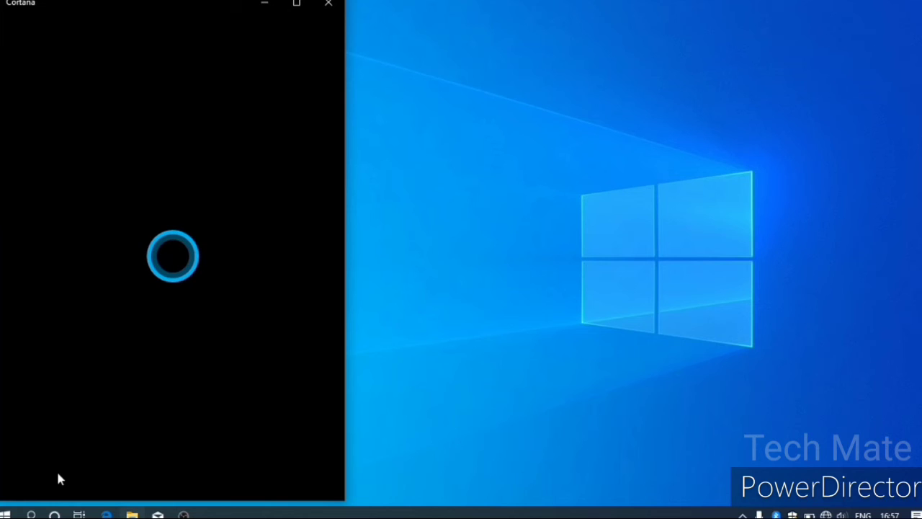
pyautogui.click(328, 4)
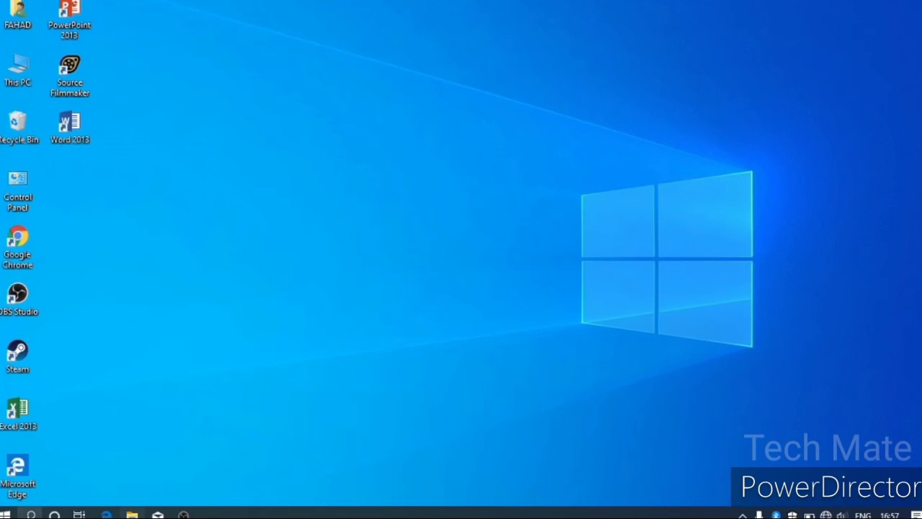
pyautogui.click(31, 514)
pyautogui.write('p')
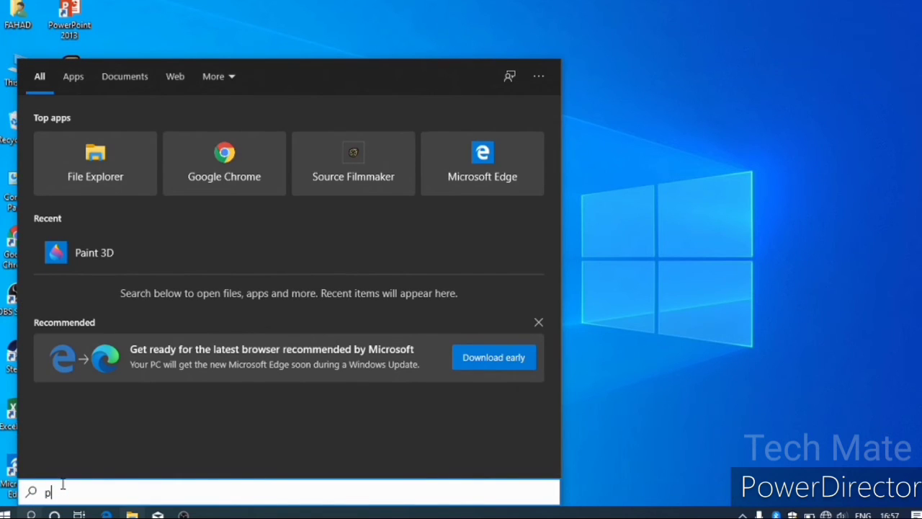
pyautogui.write('aint')
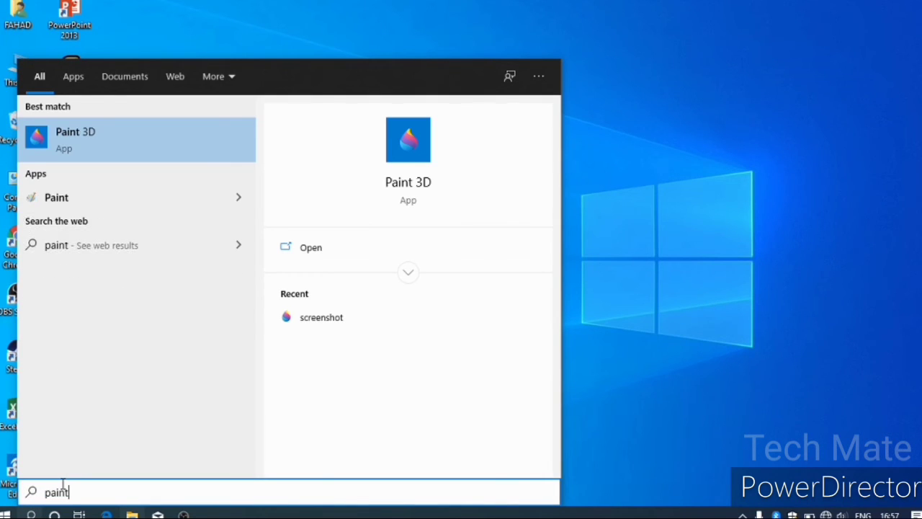
pyautogui.click(200, 154)
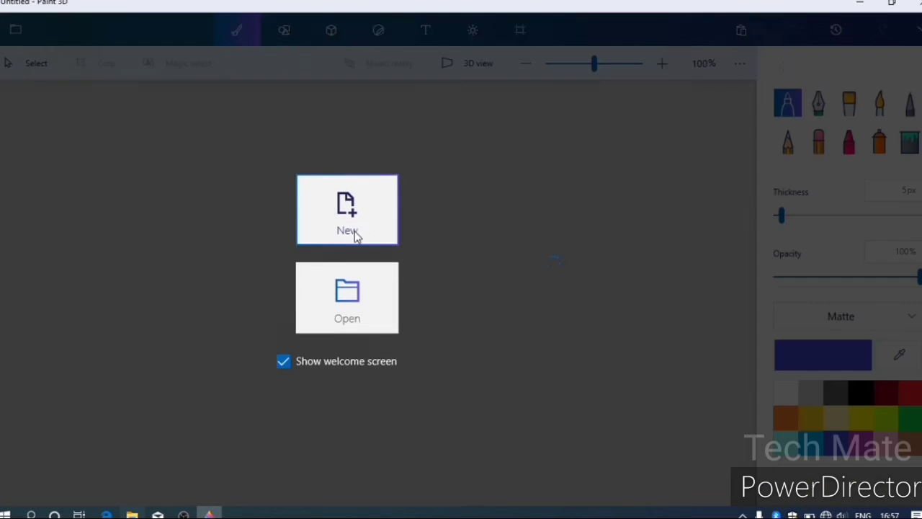
pyautogui.click(347, 229)
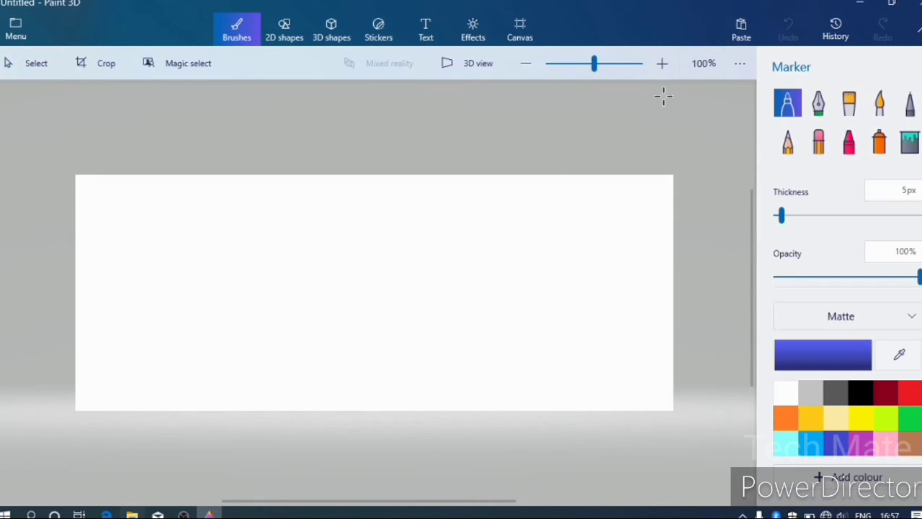
# - Paste the Chrome window capture onto the canvas and stretch it slightly past the canvas's lower edge
pyautogui.rightClick(504, 196)
pyautogui.click(551, 301)
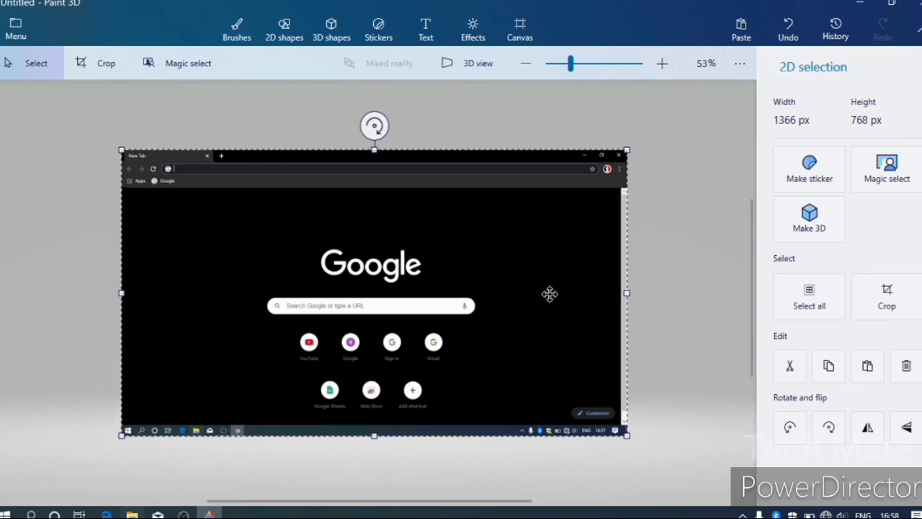
pyautogui.moveTo(628, 435); pyautogui.dragTo(629, 459)
# - Save the Chrome capture as a PNG named screenshot2 in the Pictures folder
pyautogui.click(15, 26)
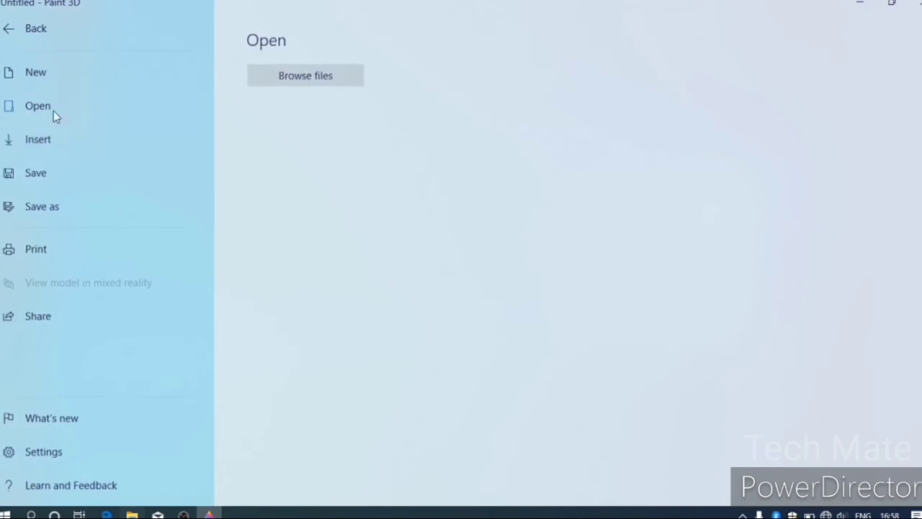
pyautogui.click(62, 177)
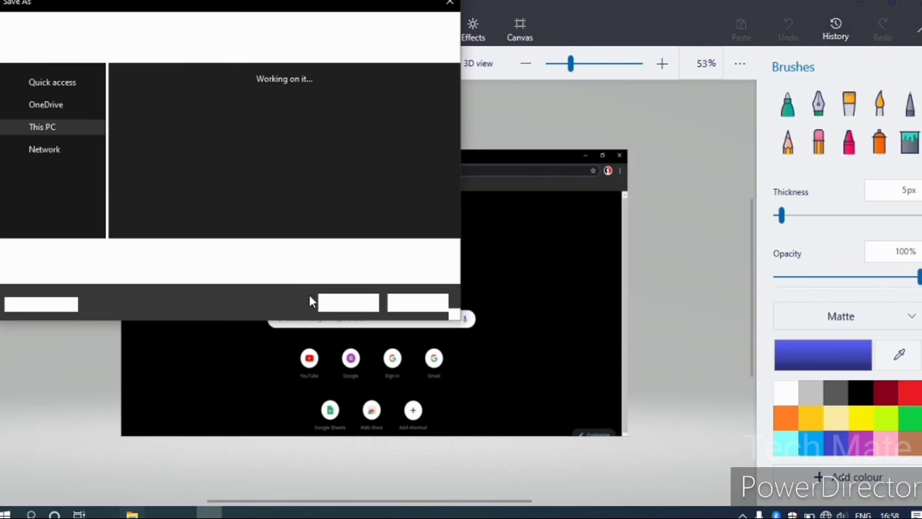
pyautogui.press('BackSpace')
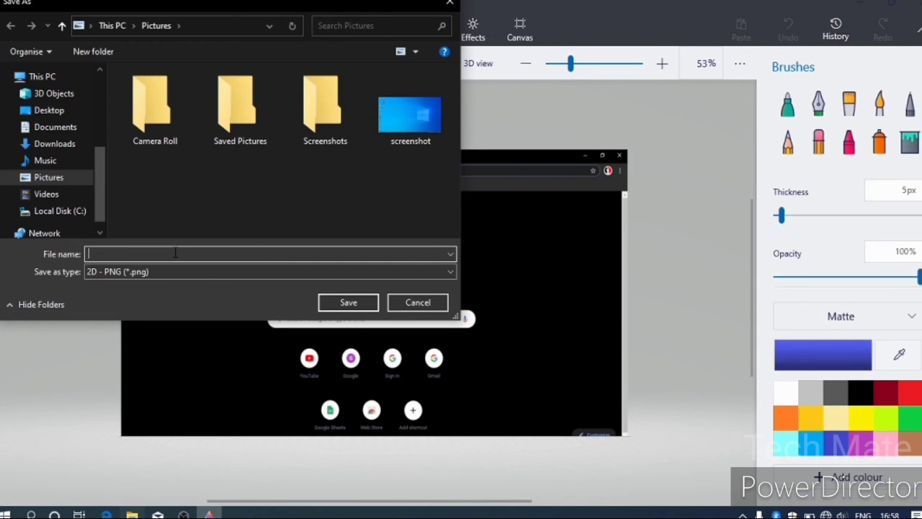
pyautogui.write('scree')
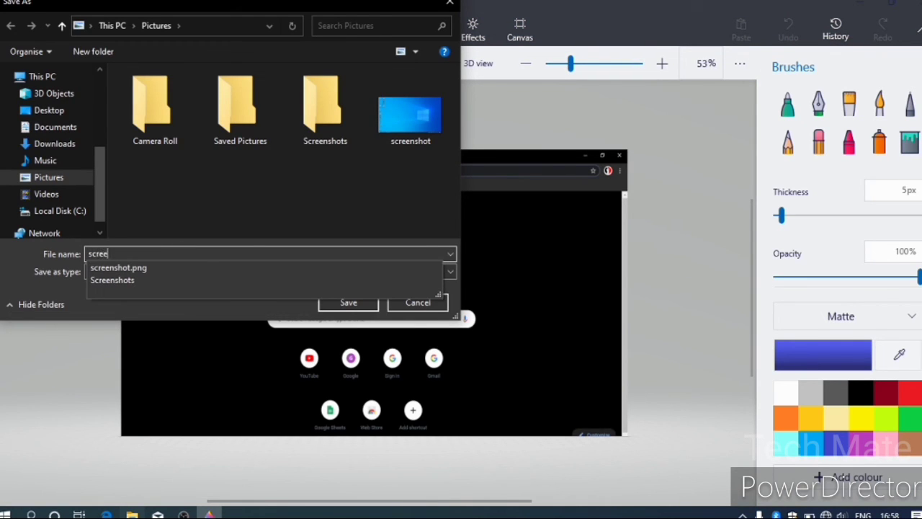
pyautogui.write('nshot2')
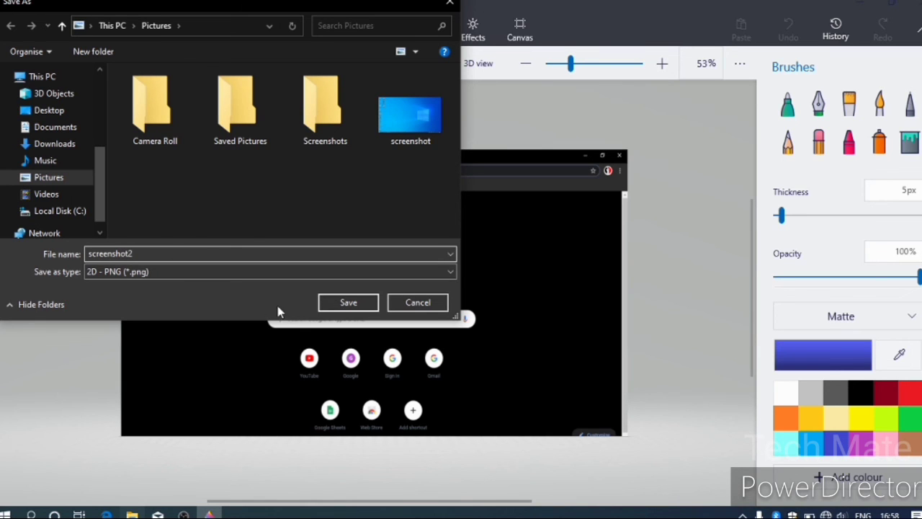
pyautogui.click(350, 301)
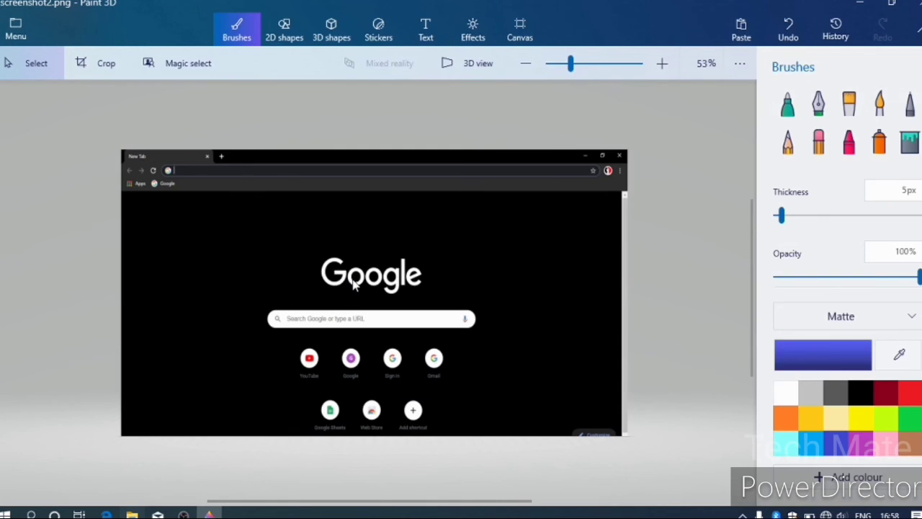